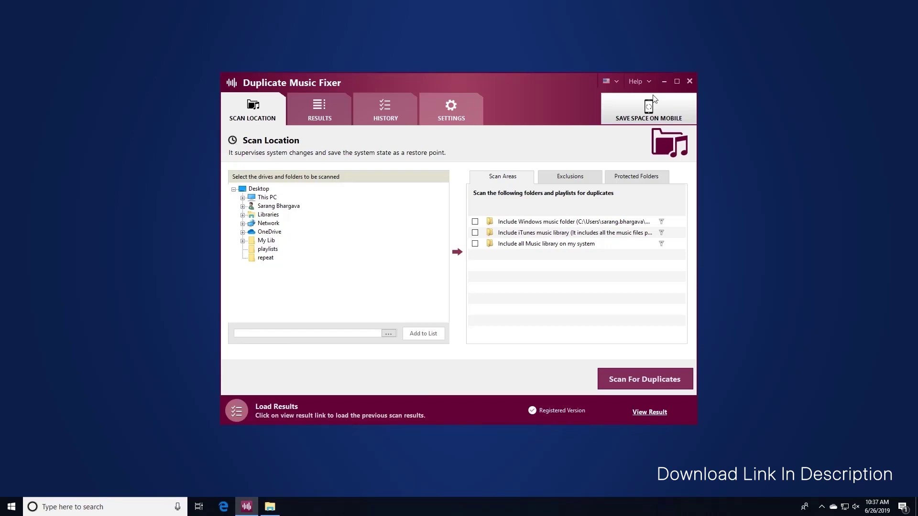
# - Browse to My Lib\Music and add it to the scan areas list
pyautogui.click(388, 334)
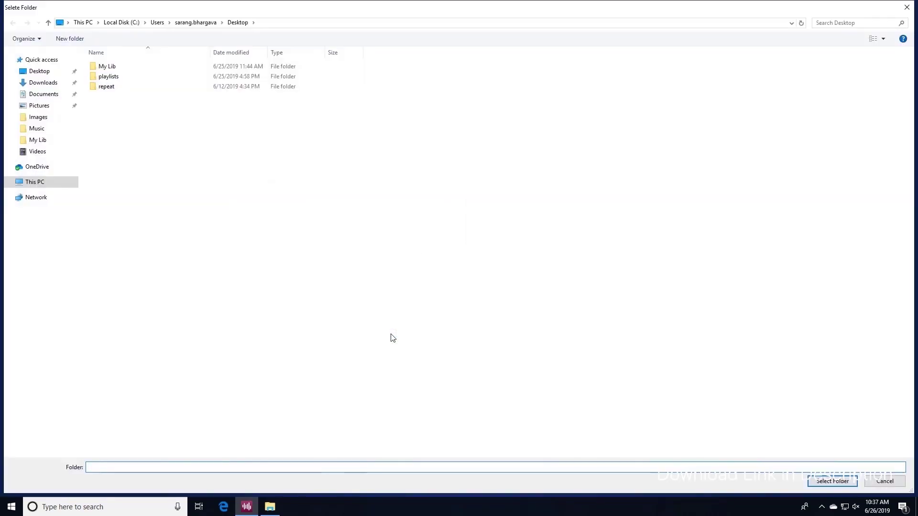
pyautogui.doubleClick(105, 66)
pyautogui.click(105, 116)
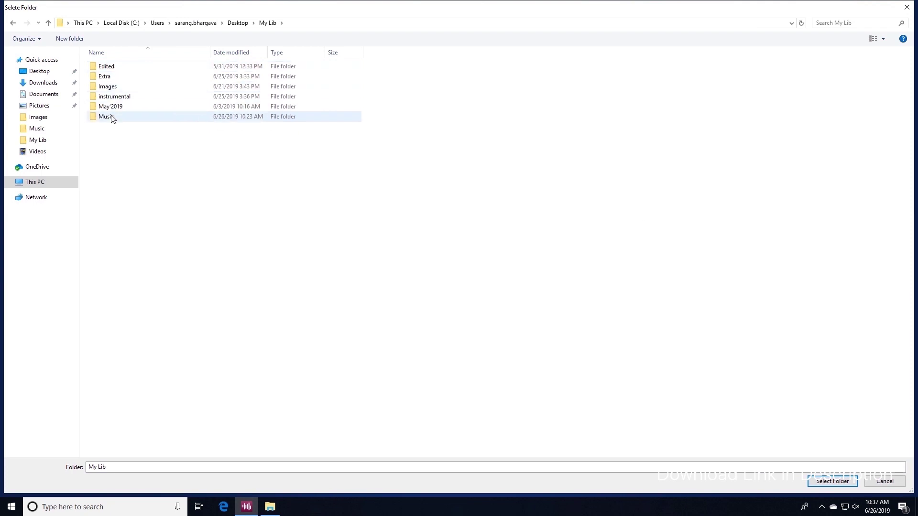
pyautogui.click(832, 482)
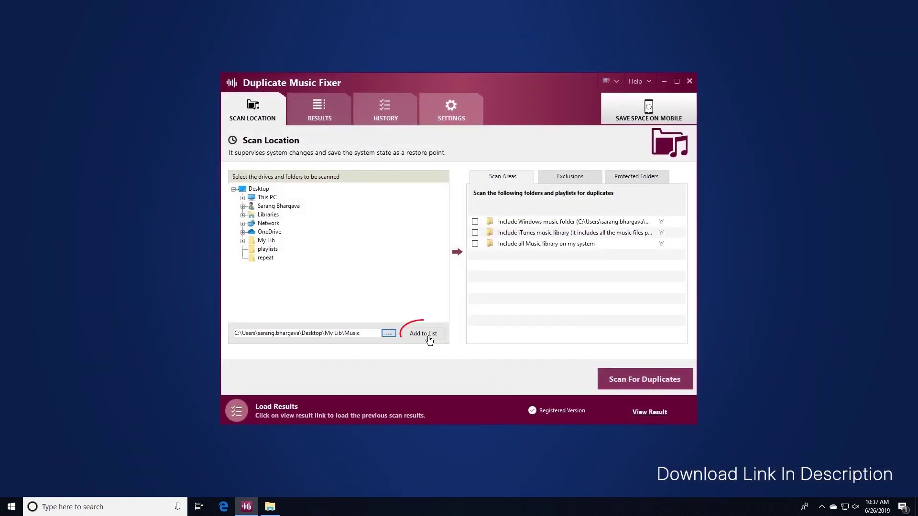
pyautogui.click(423, 333)
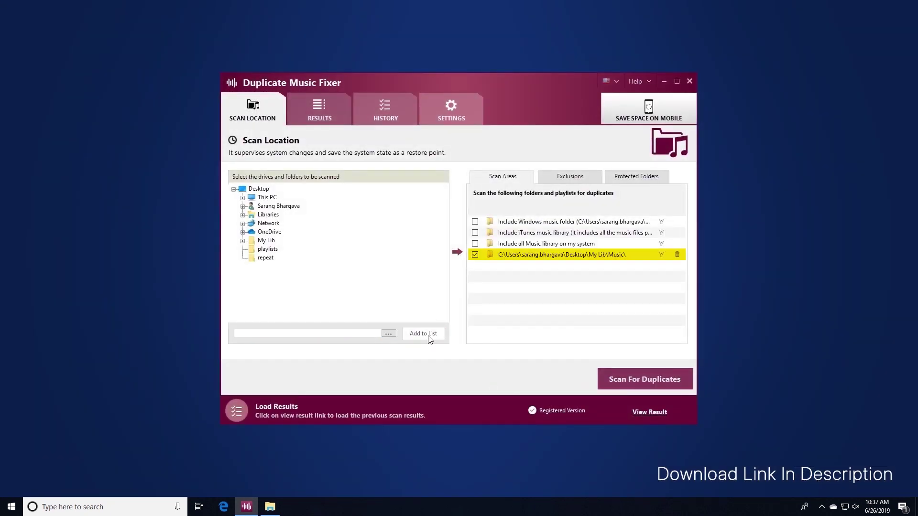
# - Scan for duplicates (11 groups, 22 files) and open the Selection Assistant
pyautogui.click(633, 379)
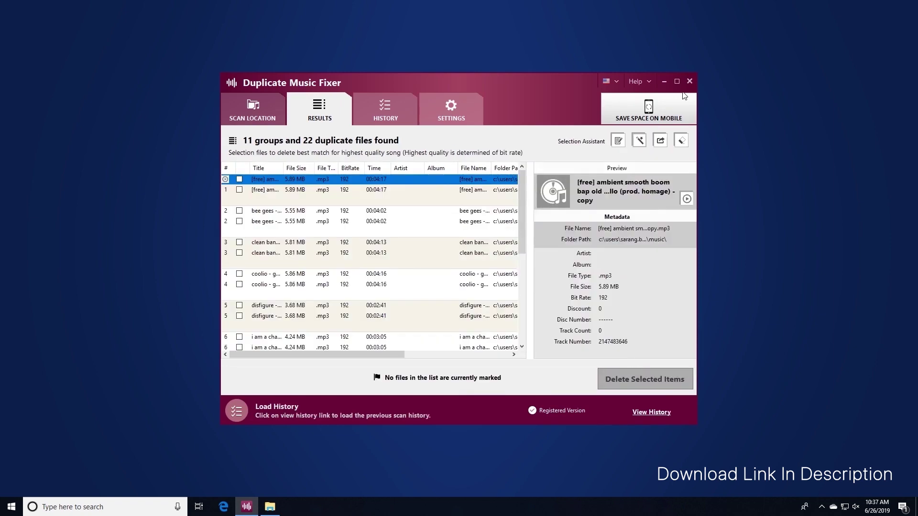
pyautogui.click(641, 142)
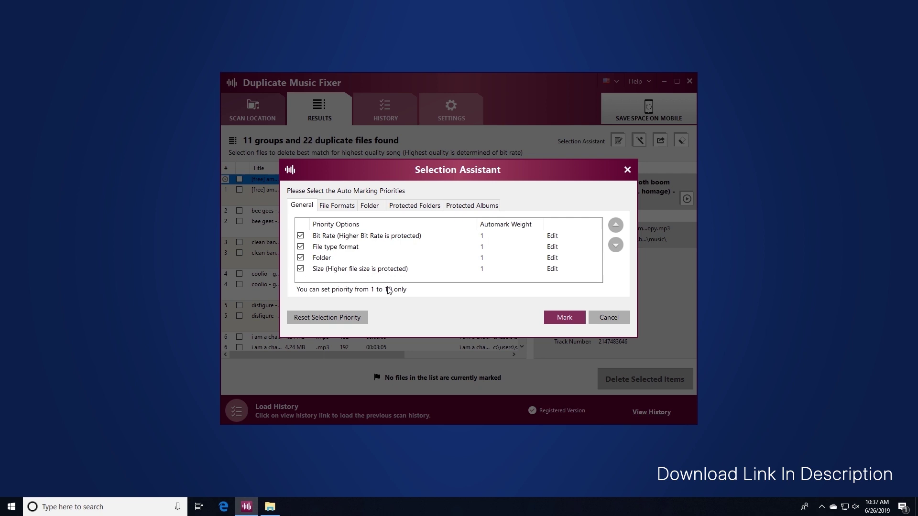
# - Mark the 11 duplicate copies, delete them with confirmation, and dismiss the success message
pyautogui.click(554, 318)
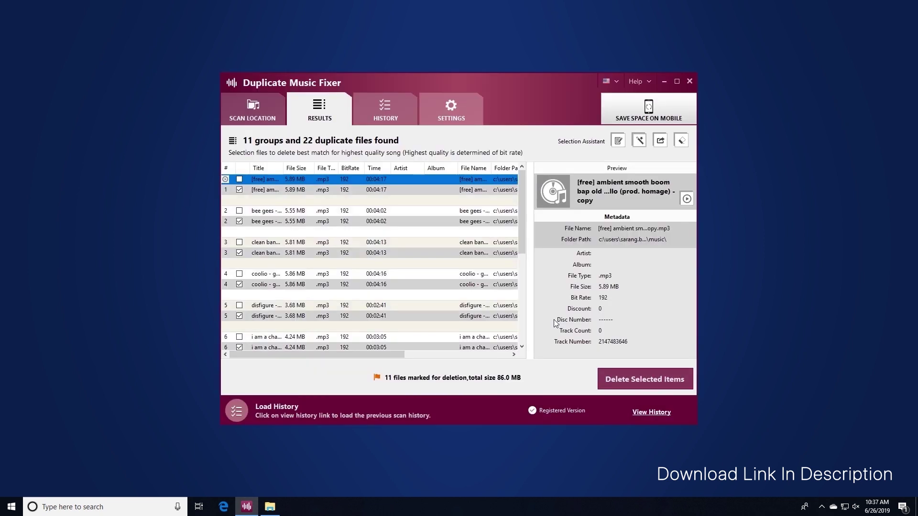
pyautogui.click(664, 381)
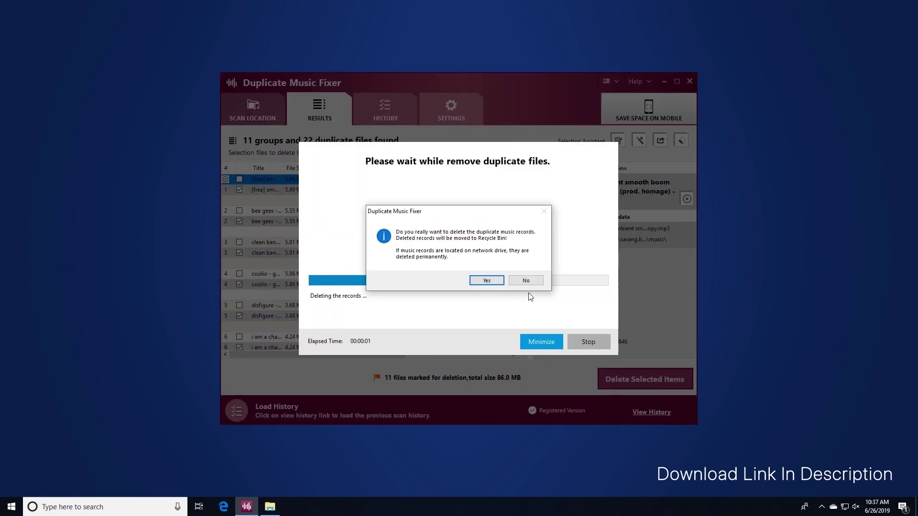
pyautogui.click(487, 280)
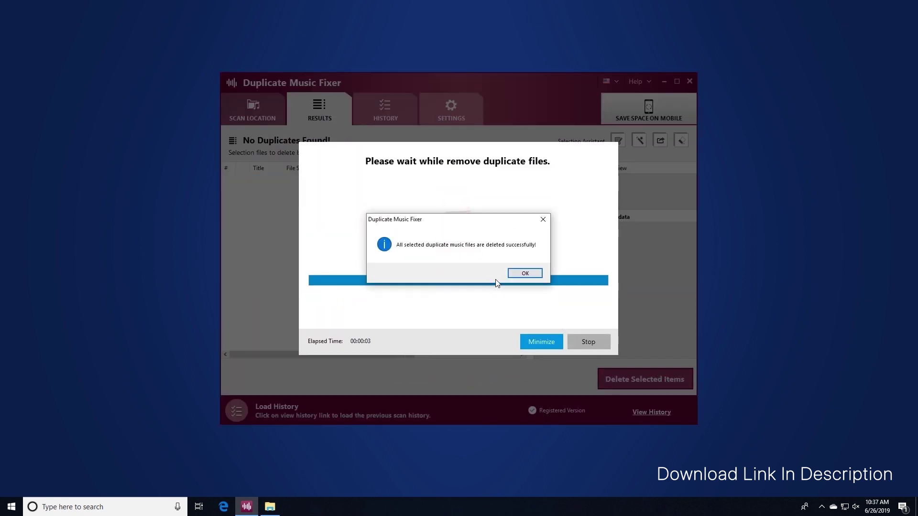
pyautogui.click(524, 273)
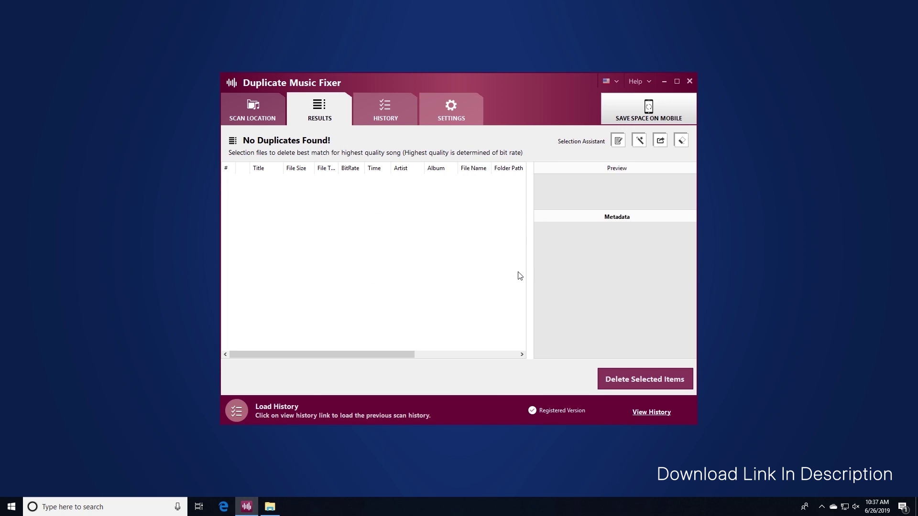
# - From Settings, view the Desktop\playlists folder's 18 songs, then close it
pyautogui.click(449, 119)
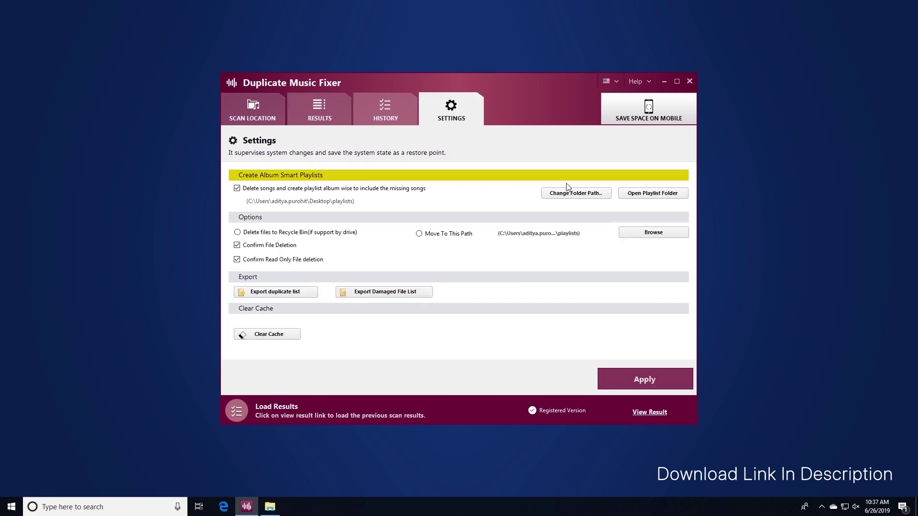
pyautogui.click(645, 198)
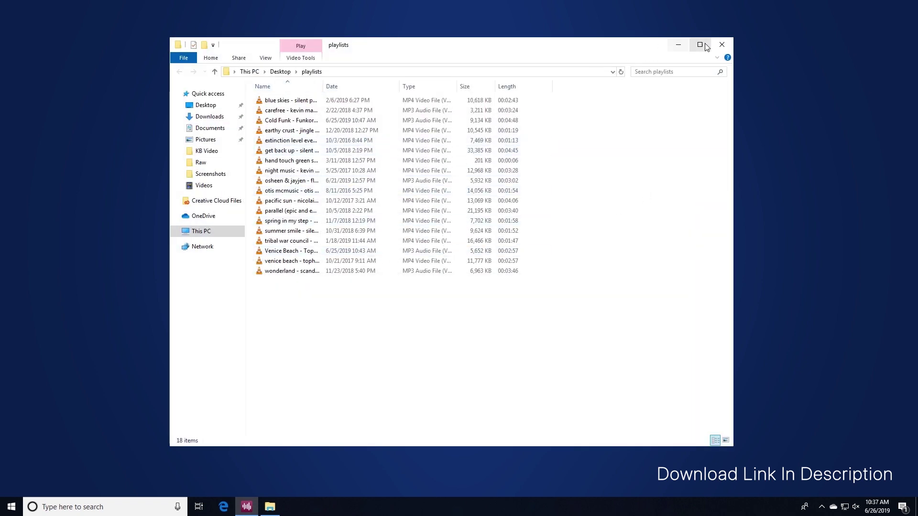
pyautogui.click(722, 44)
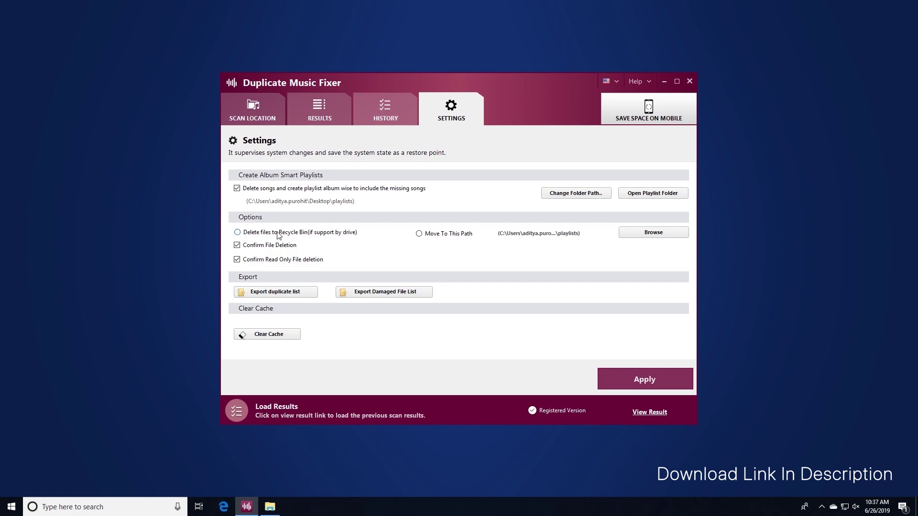